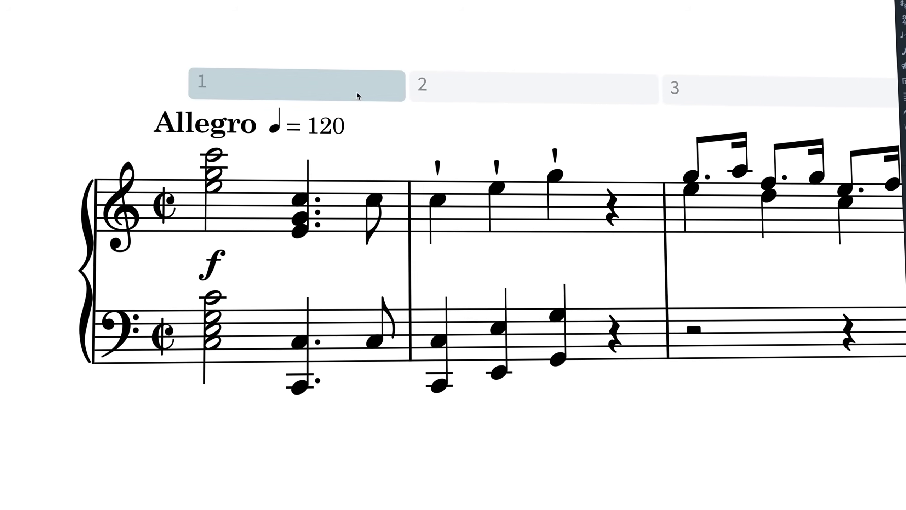
Insert an empty bar after bar 1, delete it again, then select everything in bar 2.
left_click(357, 94)
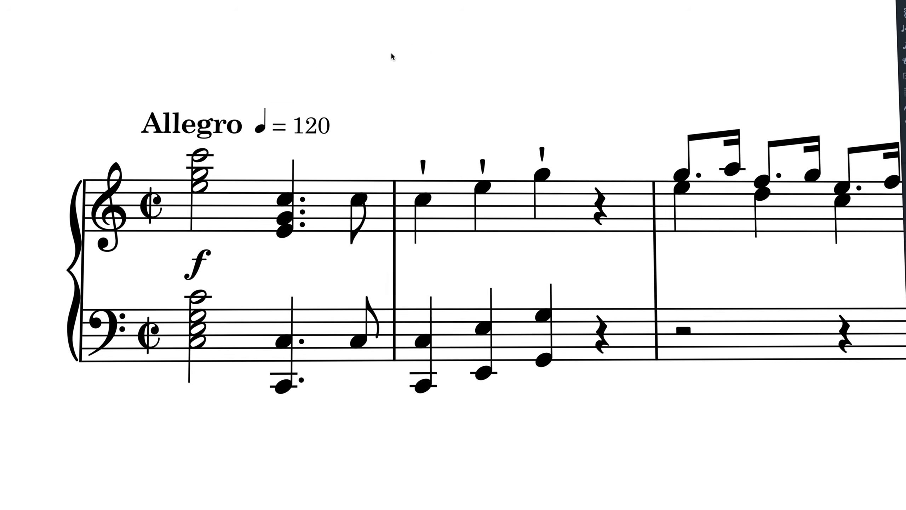
left_click(392, 54)
left_click(404, 85)
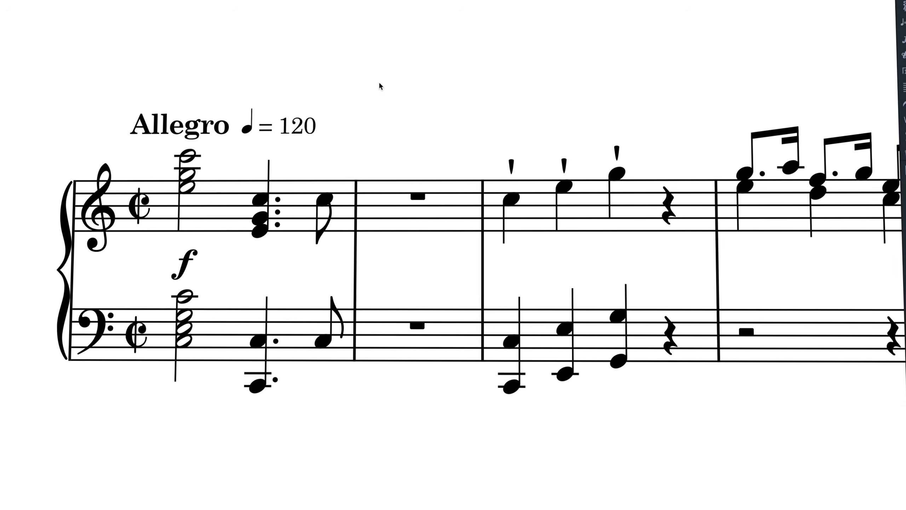
left_click(381, 85)
left_click(575, 84)
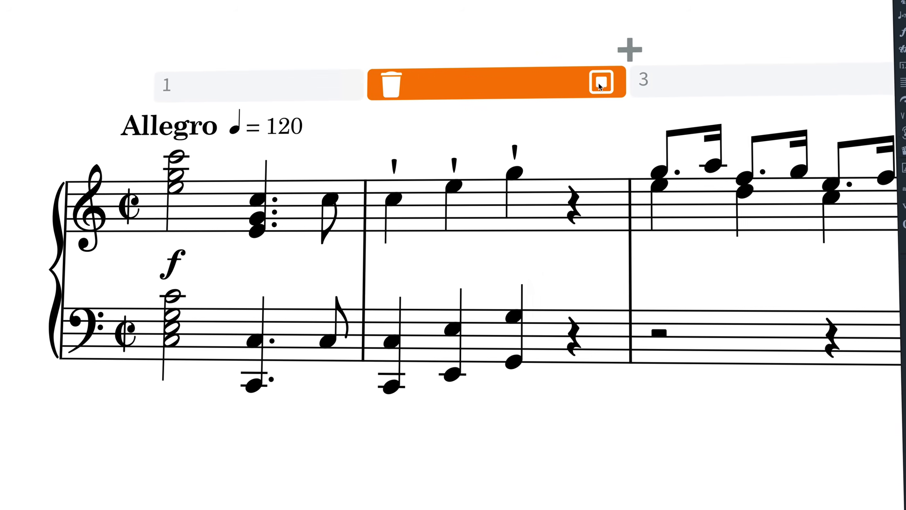
left_click(600, 85)
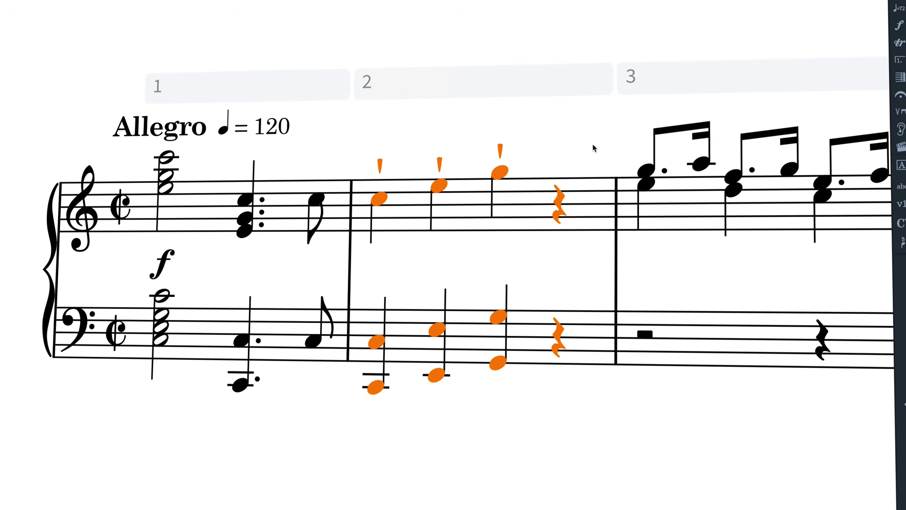
Select bars 12–13 and insert an empty bar after bar 13, then select bars 10 through 29.
left_click_drag(366, 97, 501, 101)
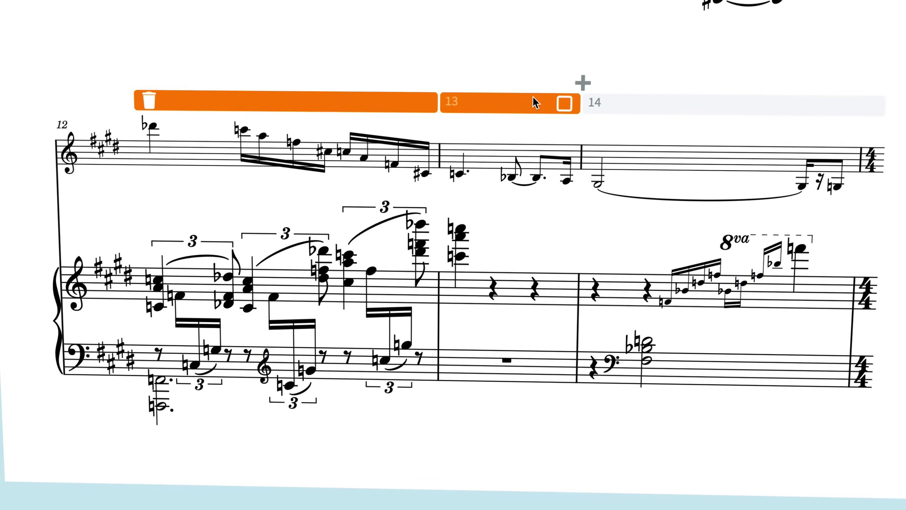
left_click(583, 83)
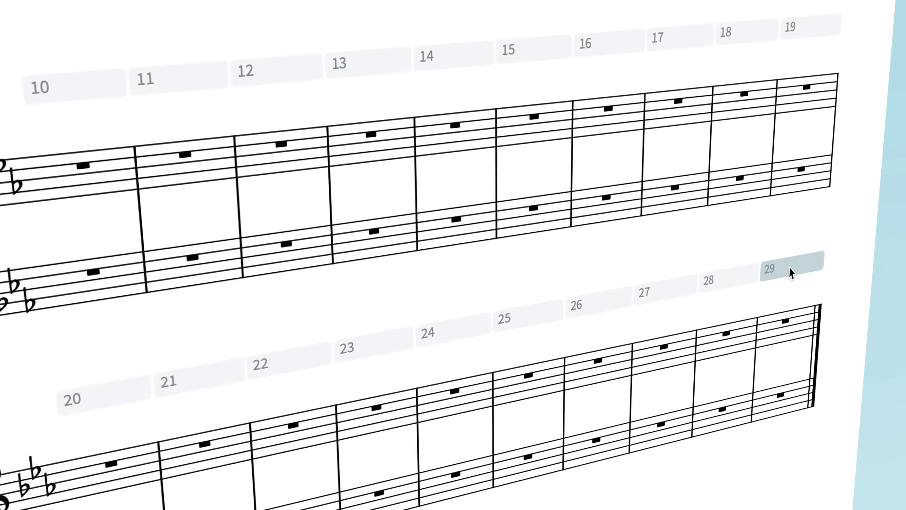
left_click(790, 271)
left_click(75, 86, "shift")
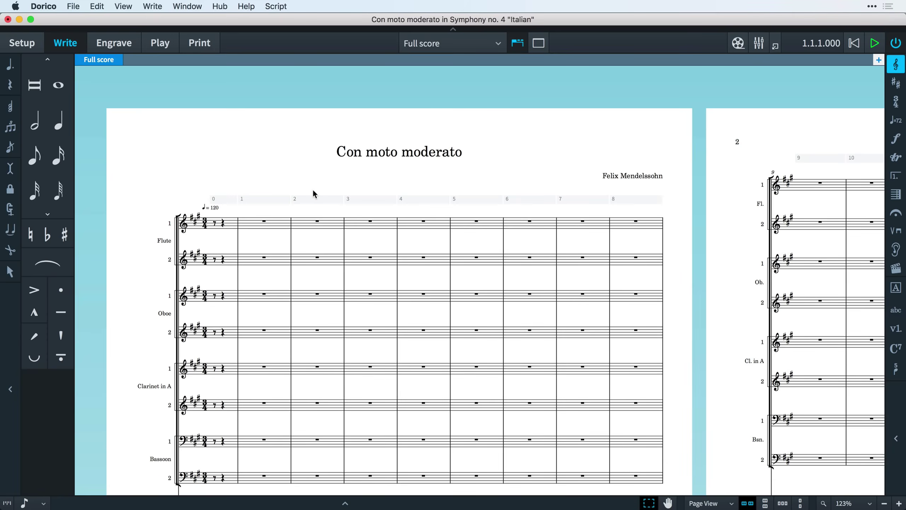
Select bars 2–4 on every staff, preview Print and Engrave modes, then show Write mode in Galley View.
left_click_drag(419, 198, 318, 203)
left_click(192, 44)
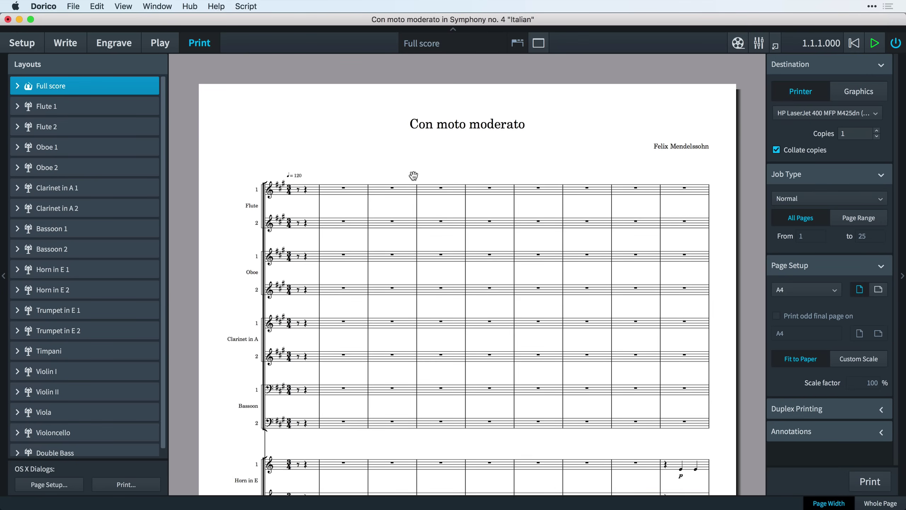
left_click(119, 44)
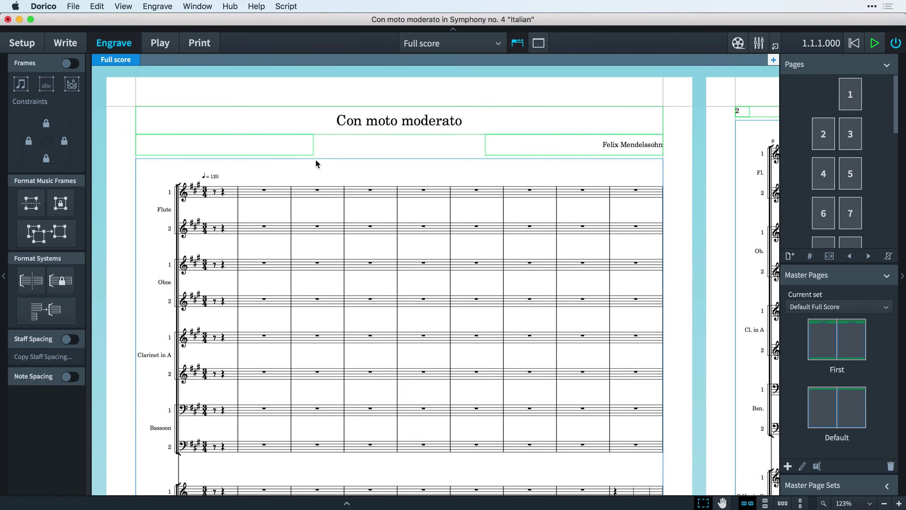
left_click(72, 43)
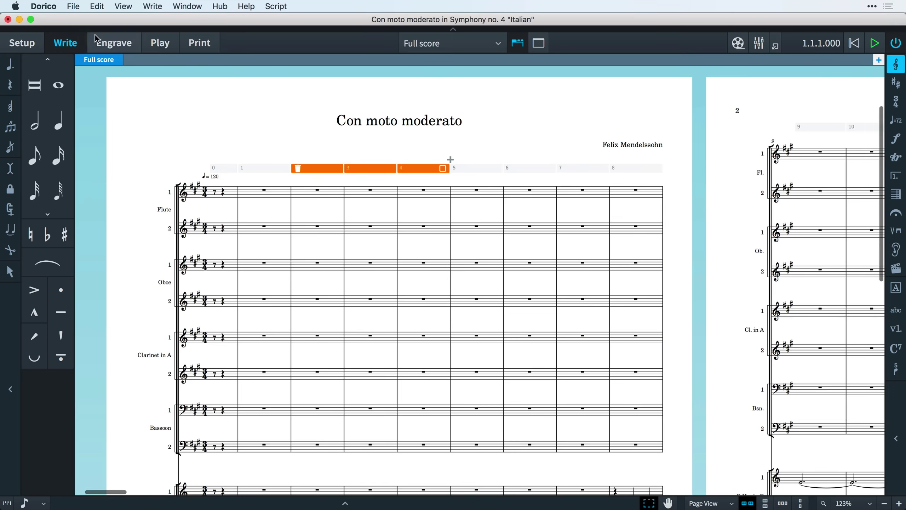
left_click(129, 7)
left_click(149, 30)
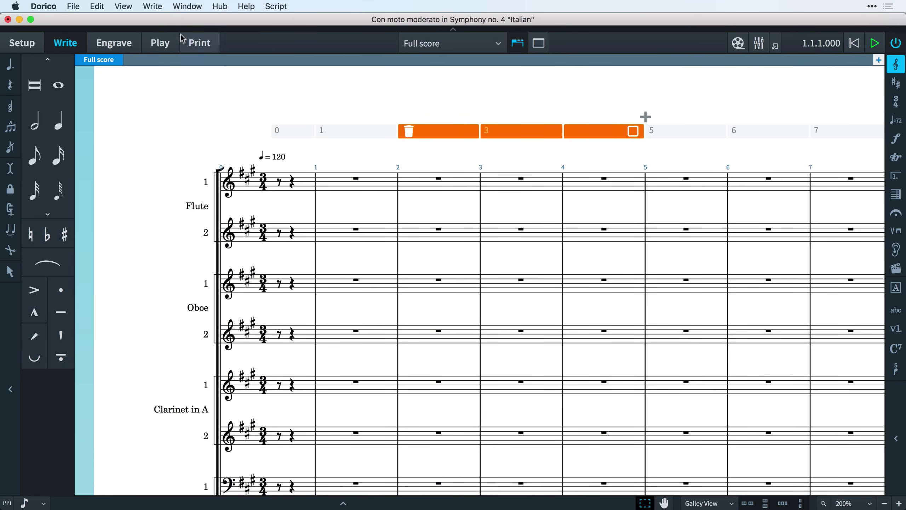
Hide the system track using the View menu.
left_click(124, 7)
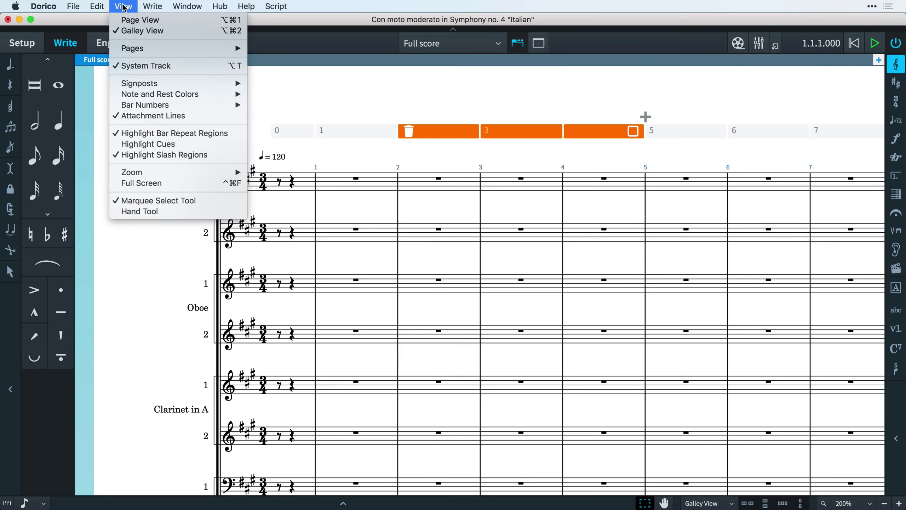
left_click(181, 67)
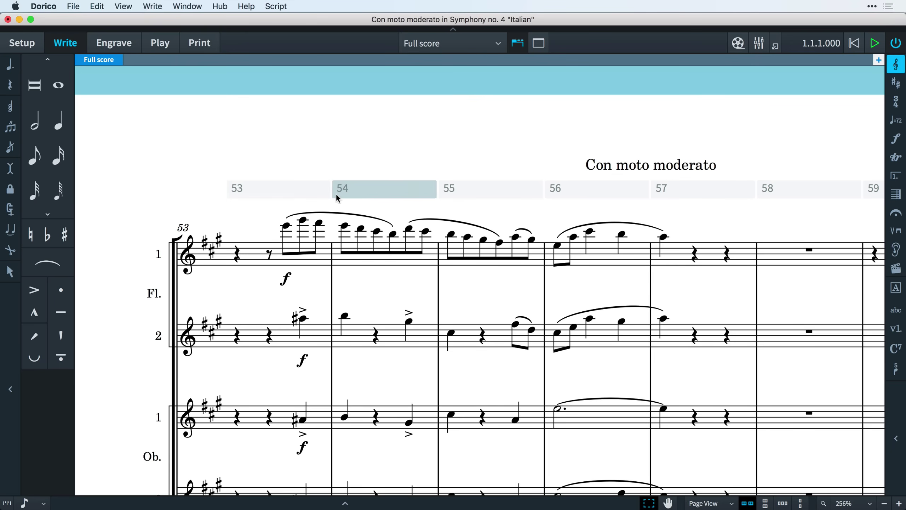
left_click(473, 193)
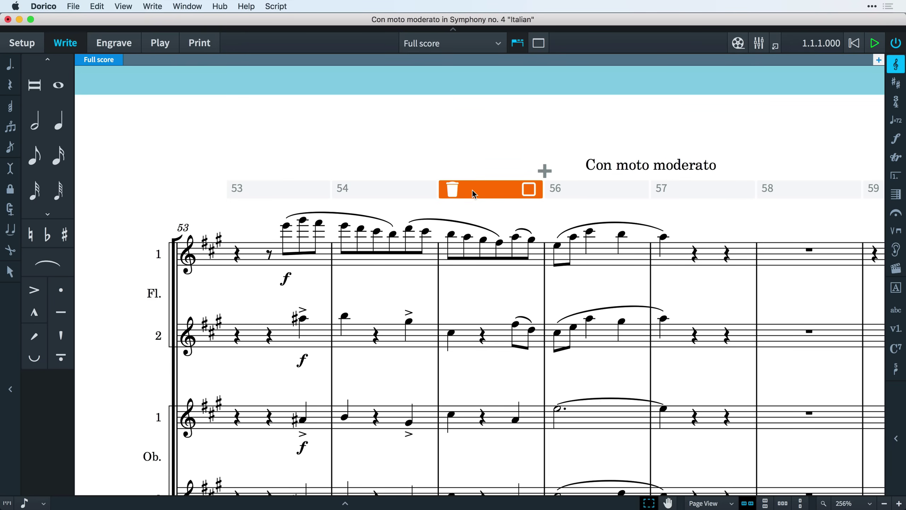
key("Escape")
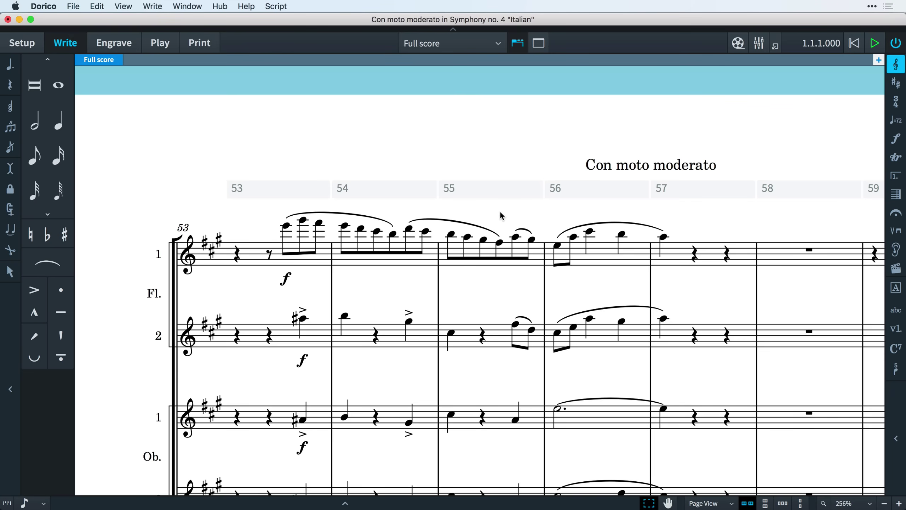
left_click(306, 252)
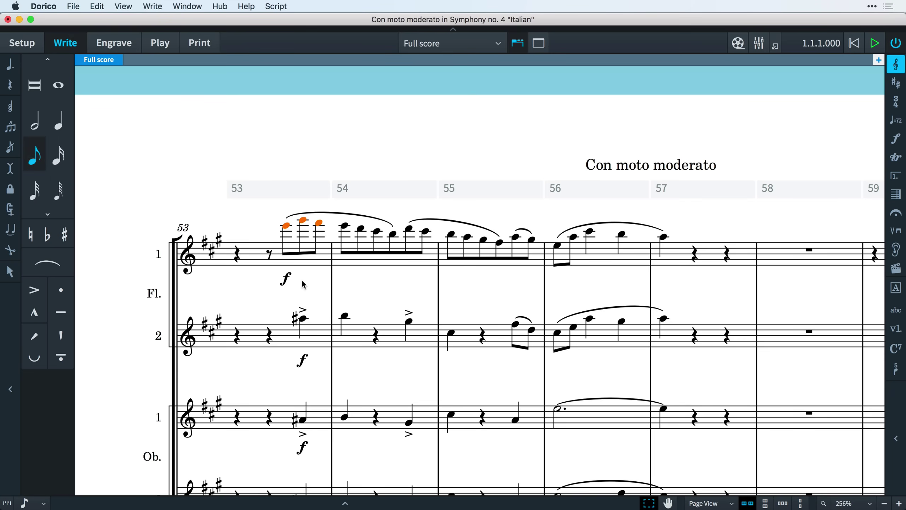
key("super+alt+Up")
key("super+alt+Up")
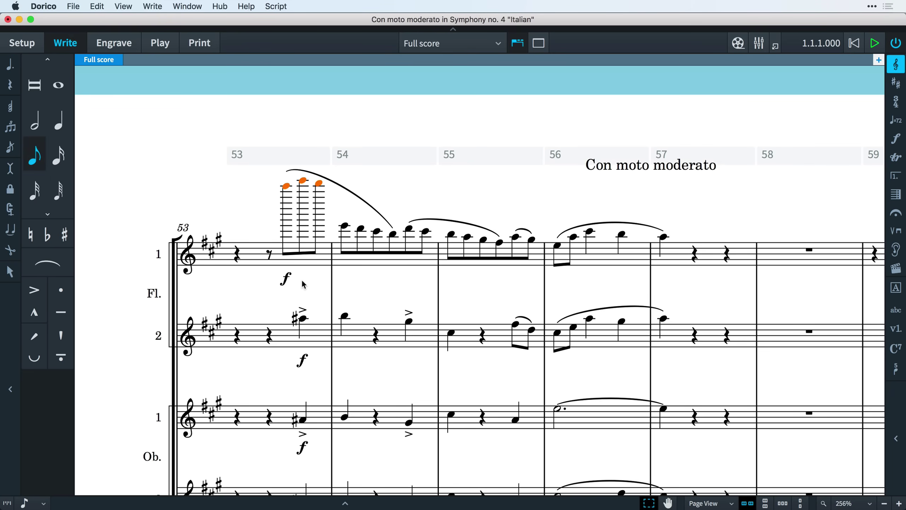
key("super+alt+Down")
key("super+alt+Down")
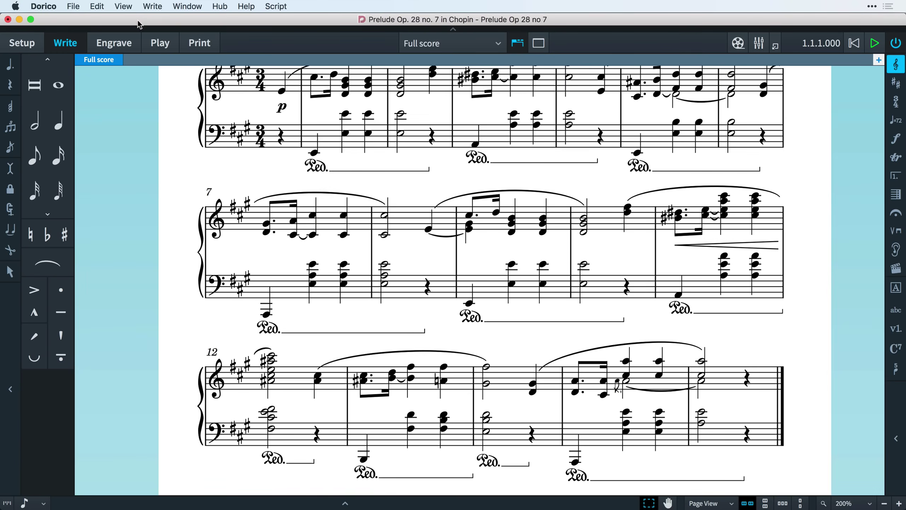
Turn the system track on in the Chopin Prelude via the View menu.
left_click(132, 6)
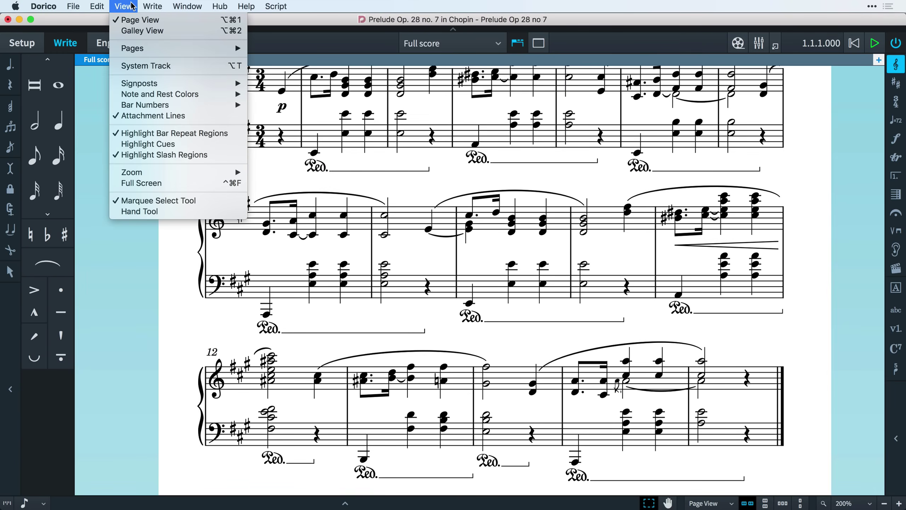
left_click(169, 66)
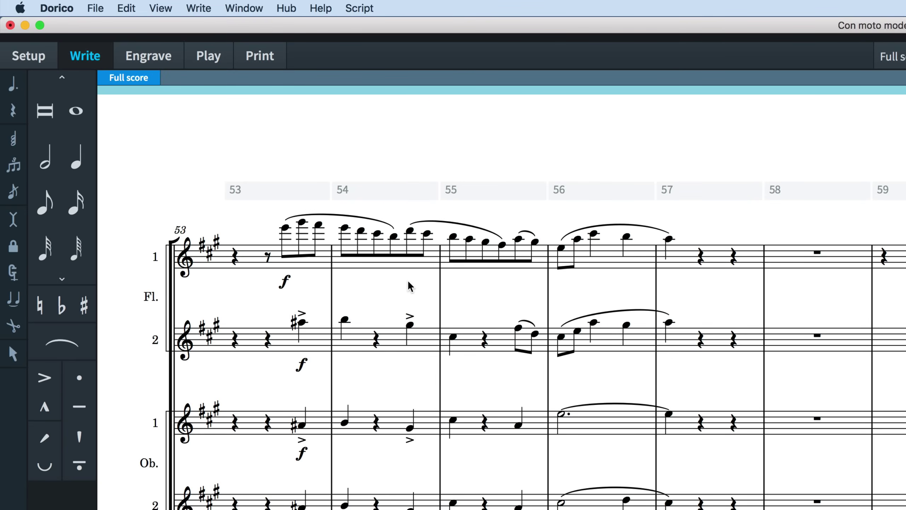
Select bars 54–56, then bars 53–56, then only flute 1's four slurred notes in bar 56.
left_click(397, 190)
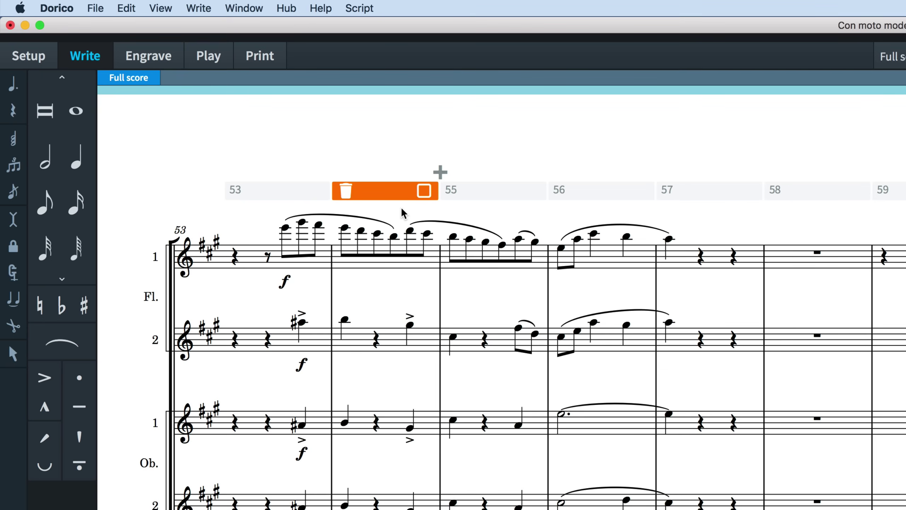
left_click(597, 196, "shift")
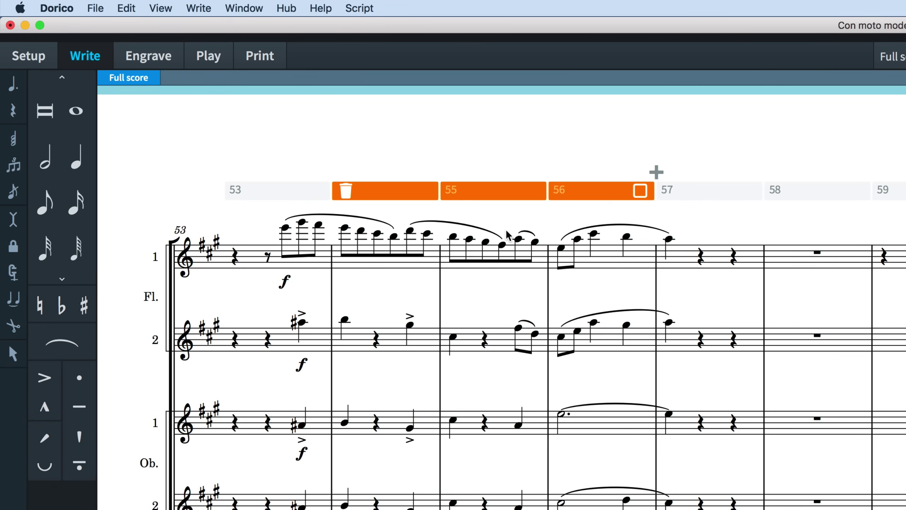
left_click(292, 193)
left_click(357, 199, "shift")
left_click(503, 196, "shift")
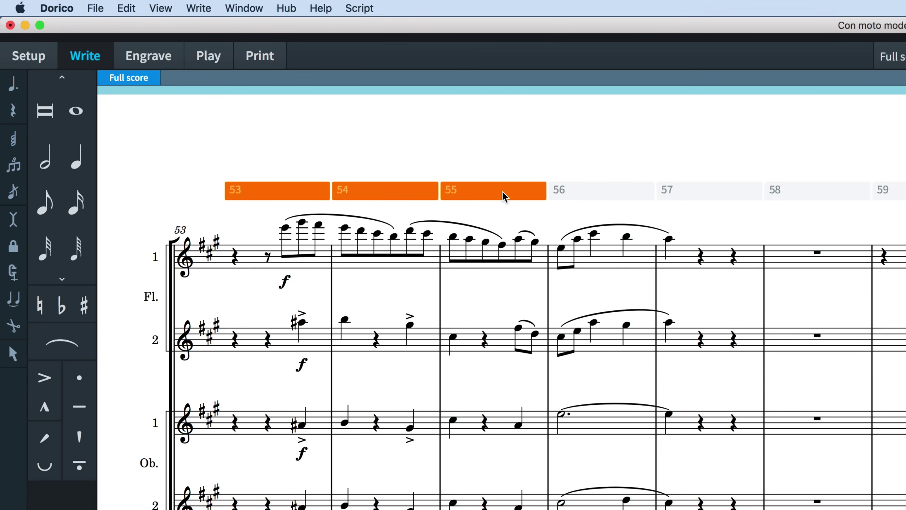
left_click(593, 194, "shift")
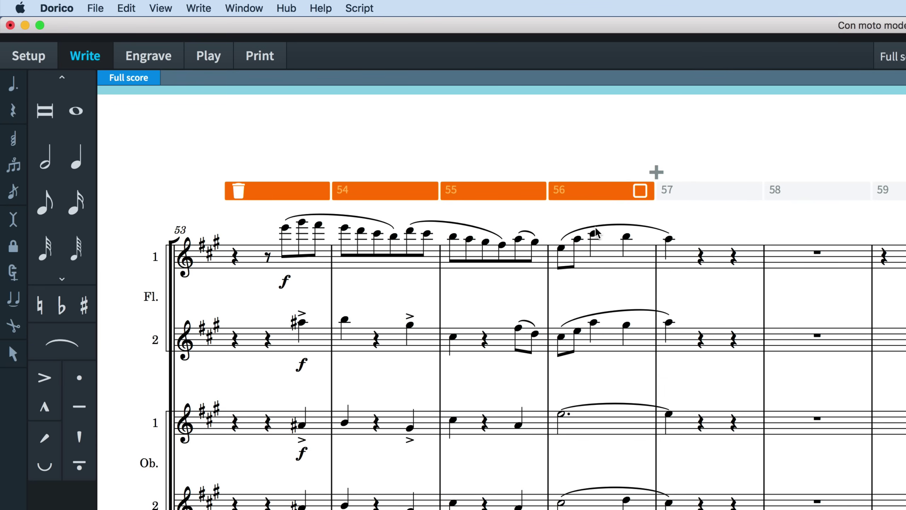
left_click(601, 260)
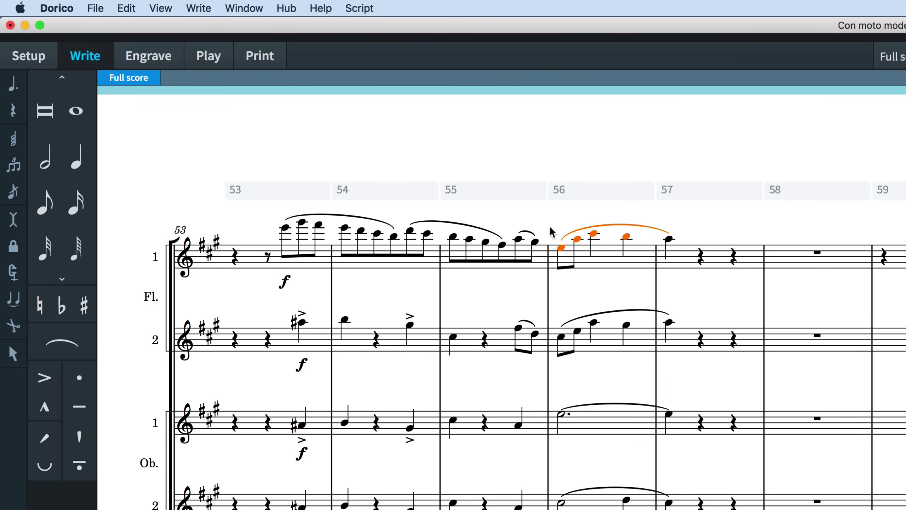
mouse_move(501, 196)
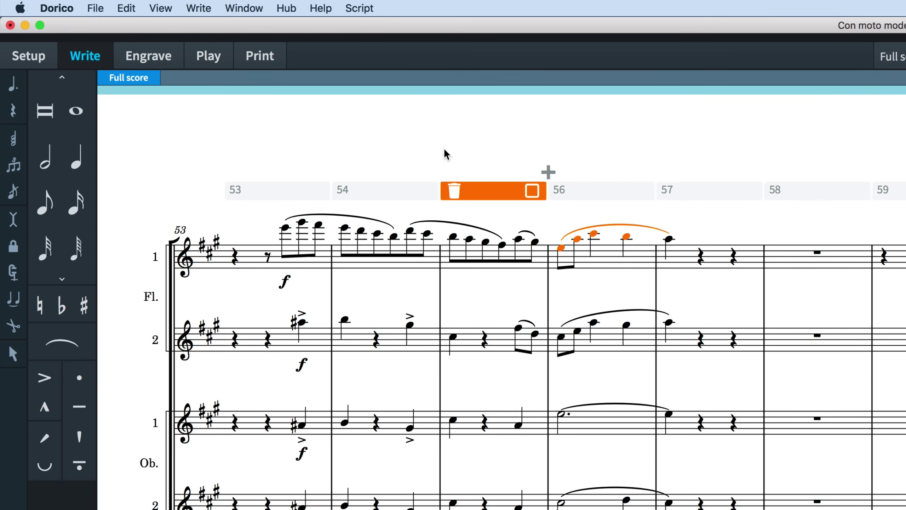
Clear the flute selection and drag along the system track from bar 53 to bar 57.
key("Escape")
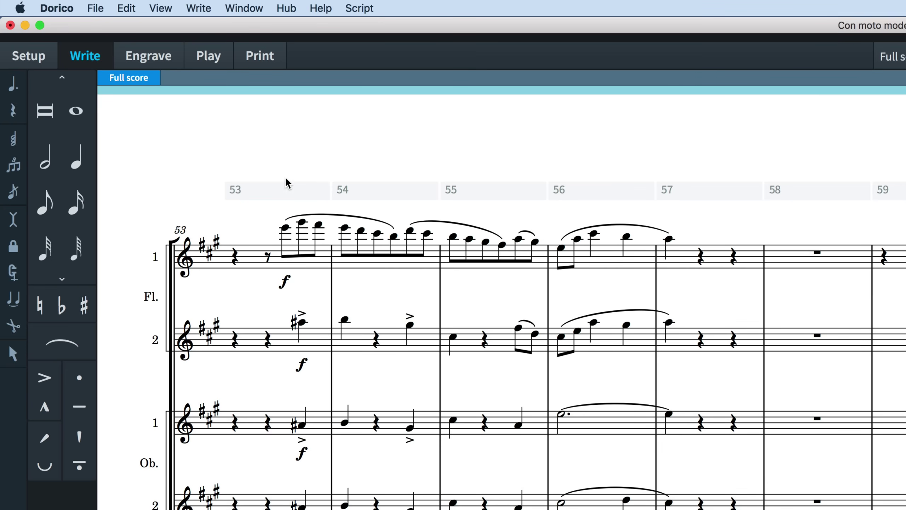
left_click_drag(283, 188, 711, 199)
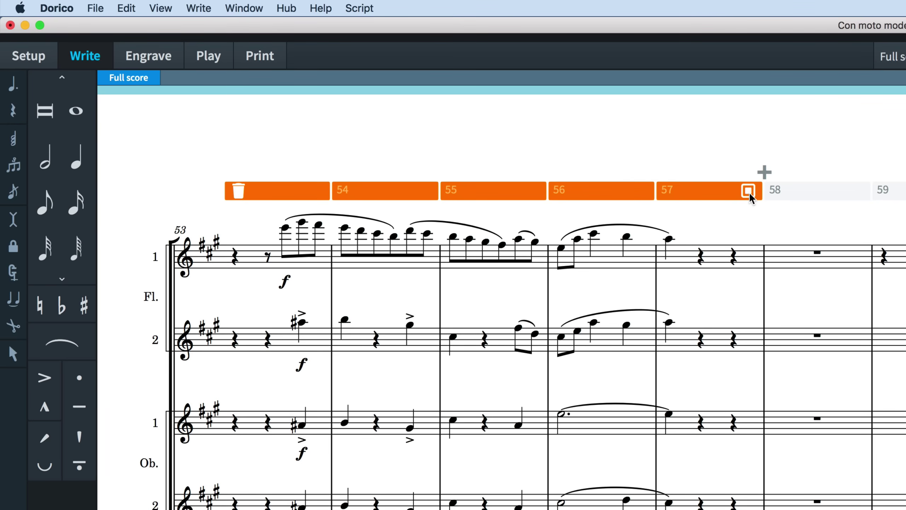
Select everything in bars 53–57, then filter the selection to All Dynamics.
left_click(748, 191)
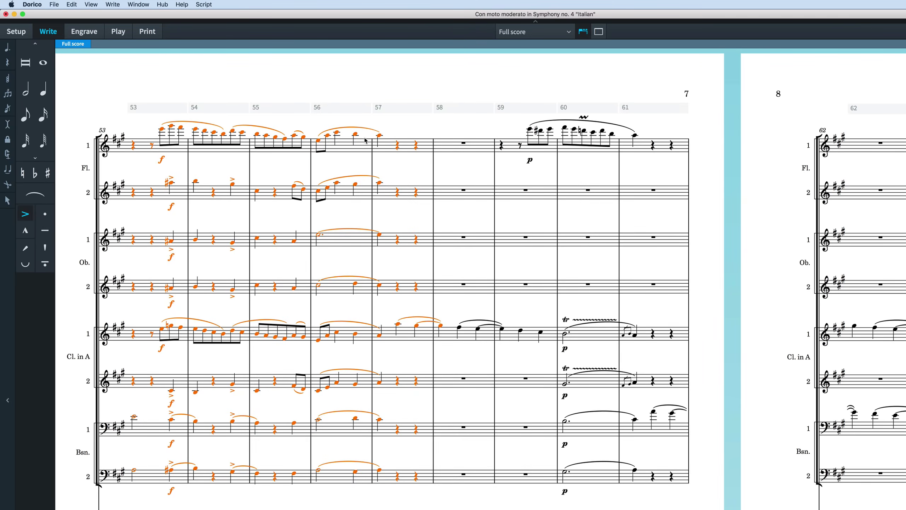
right_click(215, 161)
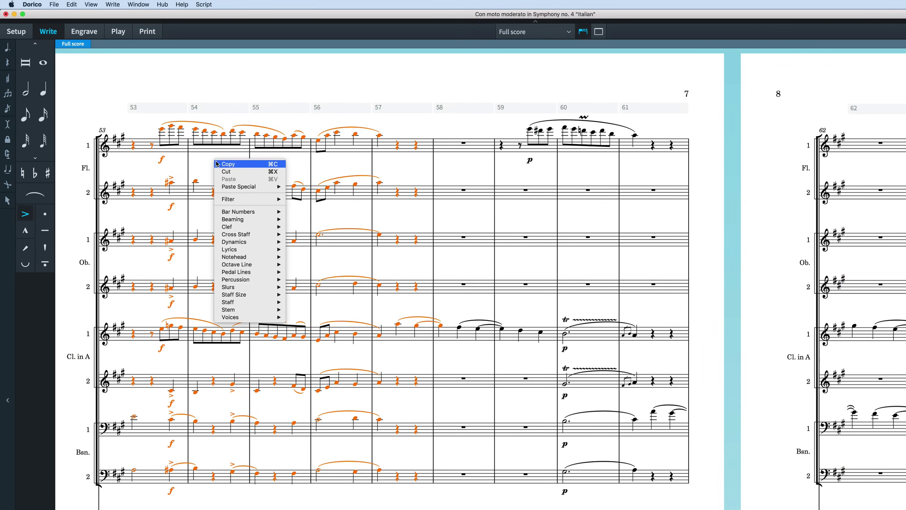
mouse_move(240, 199)
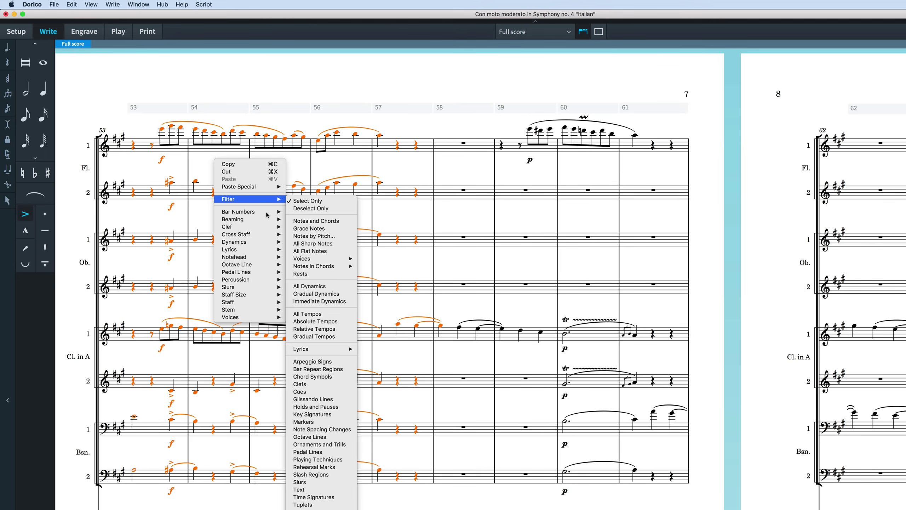
left_click(315, 286)
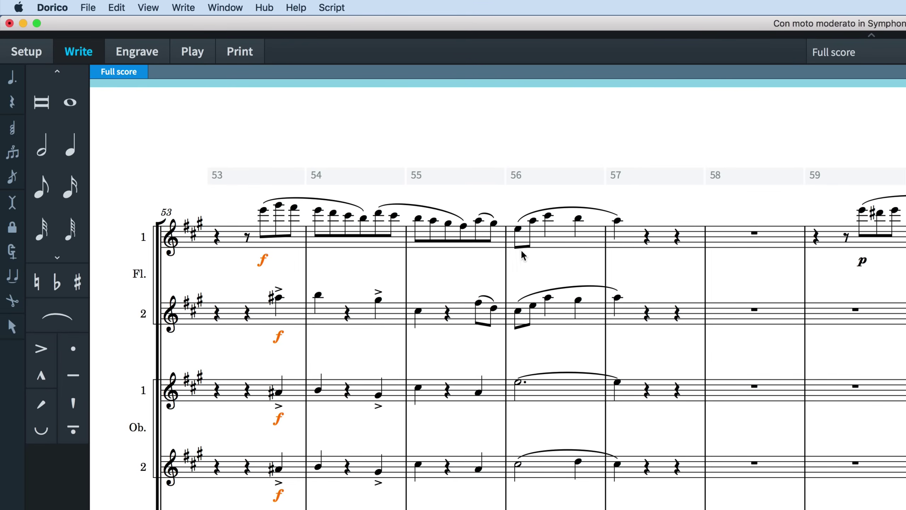
Delete bars 56–57, then delete the final empty bars 93–94.
left_click_drag(542, 177, 646, 182)
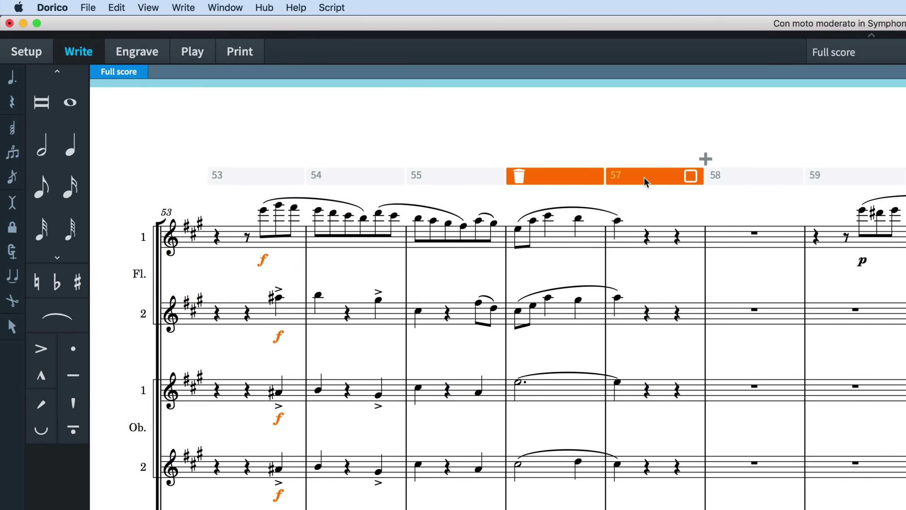
left_click(521, 178)
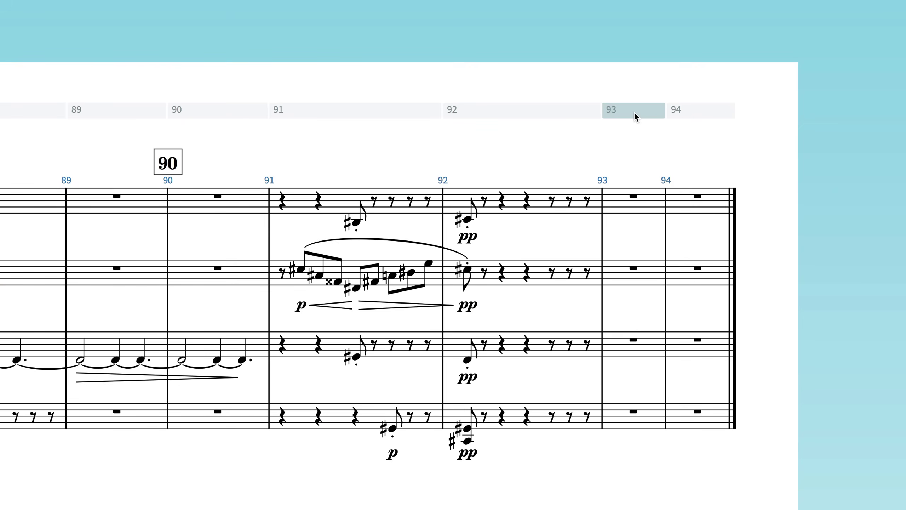
left_click_drag(634, 112, 676, 115)
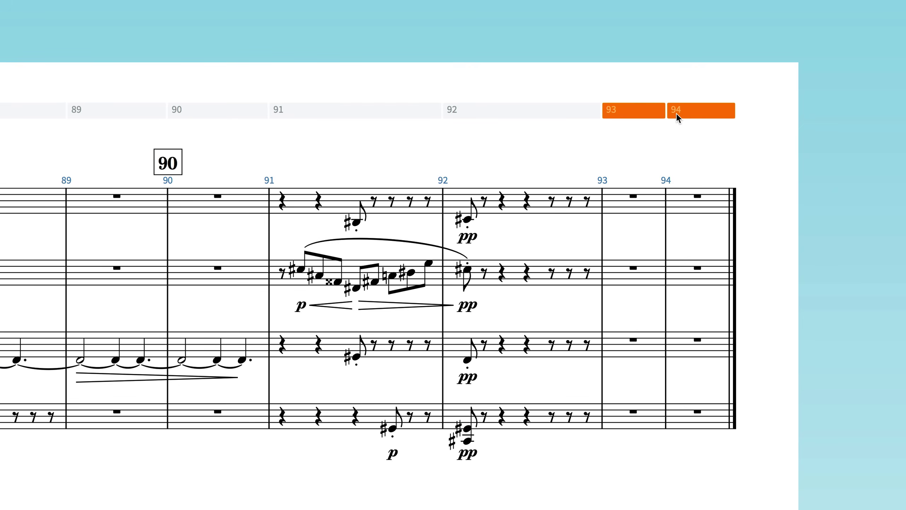
left_click(610, 110)
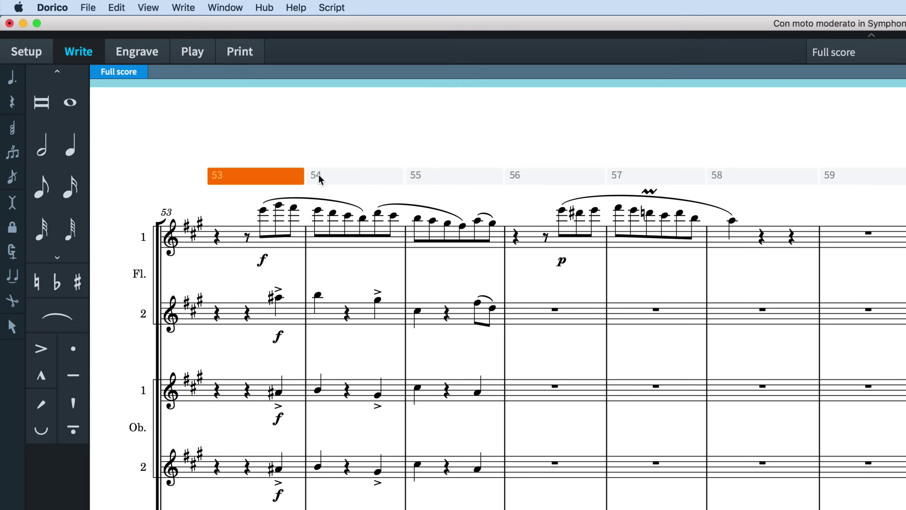
Select bars 53–55 and insert two sets of three empty bars after bar 55.
left_click_drag(315, 175, 452, 175)
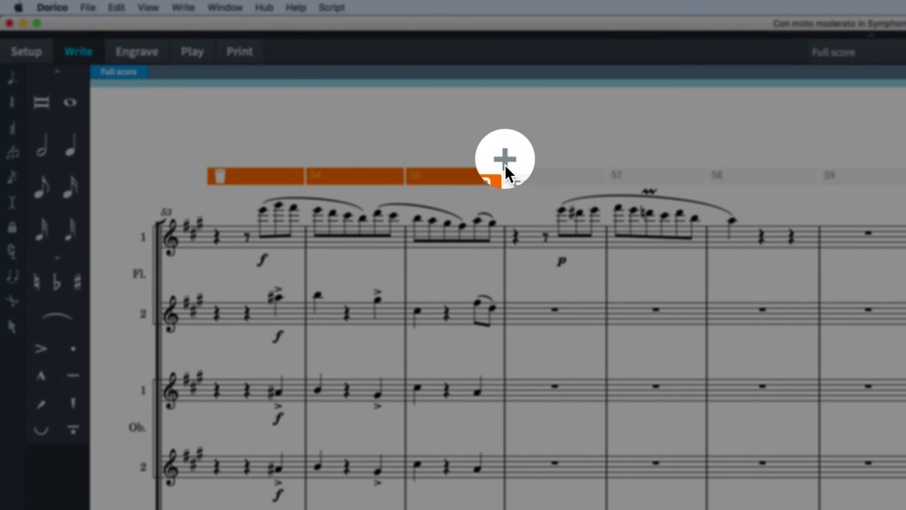
left_click(506, 164)
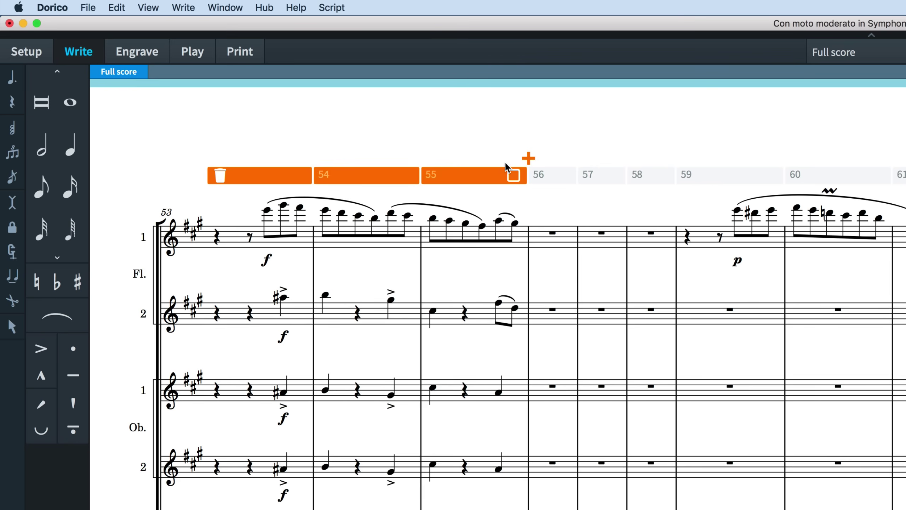
left_click(528, 159)
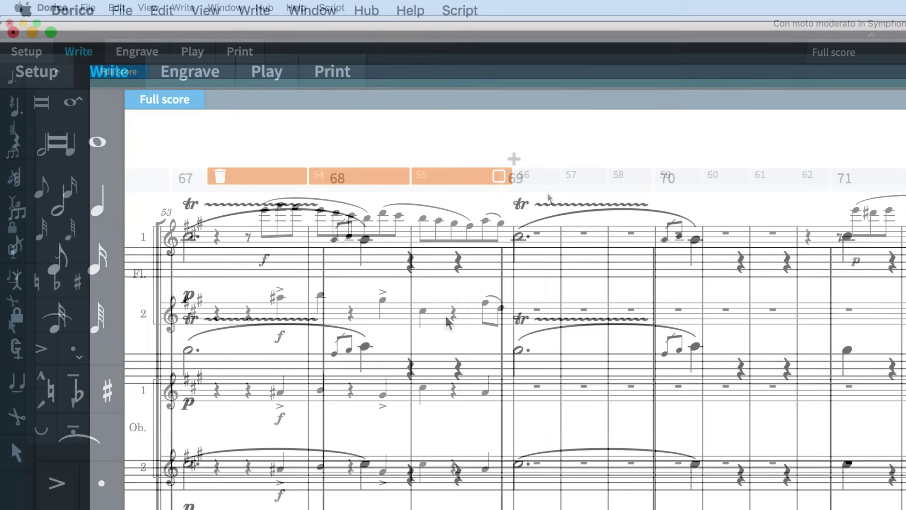
Show the rhythmic grid with Alt, select bar 68's last two beats, and delete them.
key("alt")
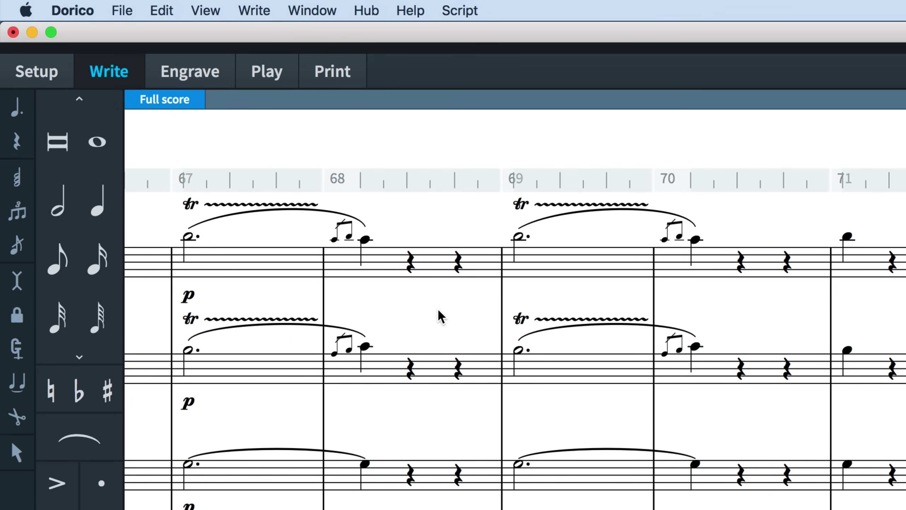
left_click_drag(418, 184, 475, 221)
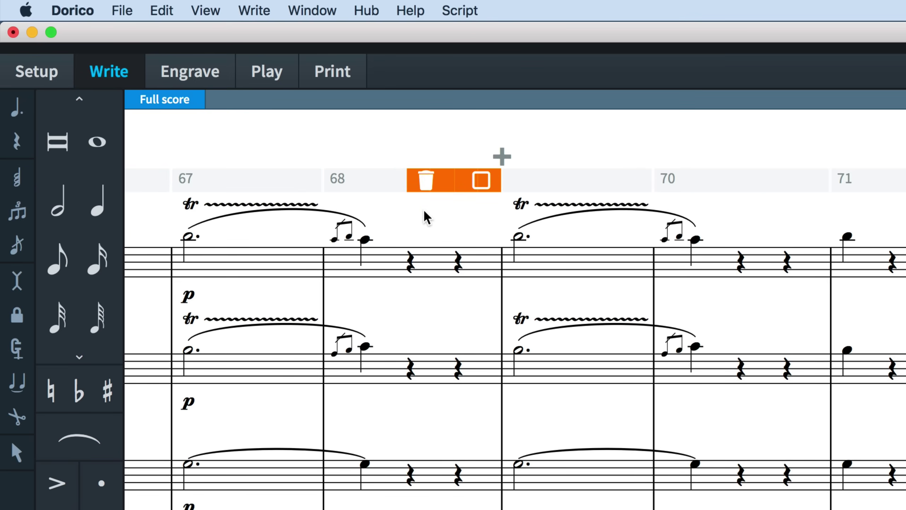
key("Delete")
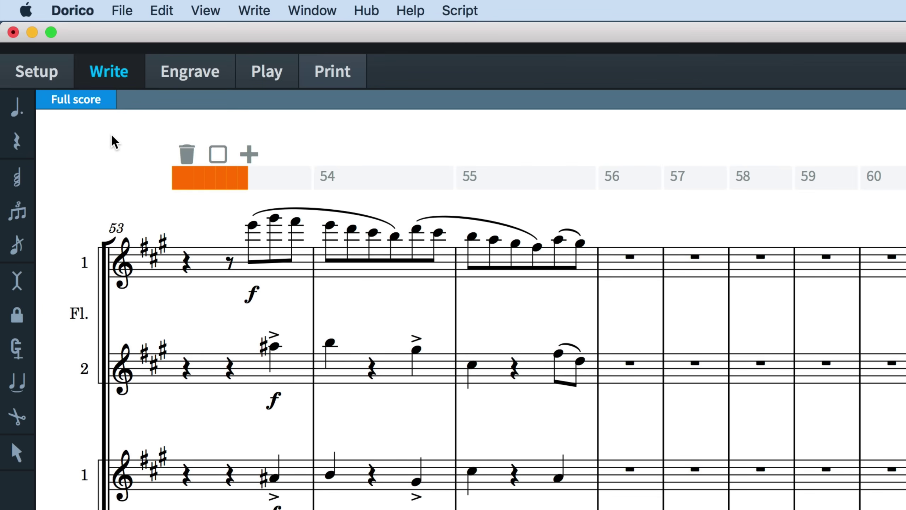
Uncheck 'Show system track in new projects' in the View section of General preferences.
left_click(85, 10)
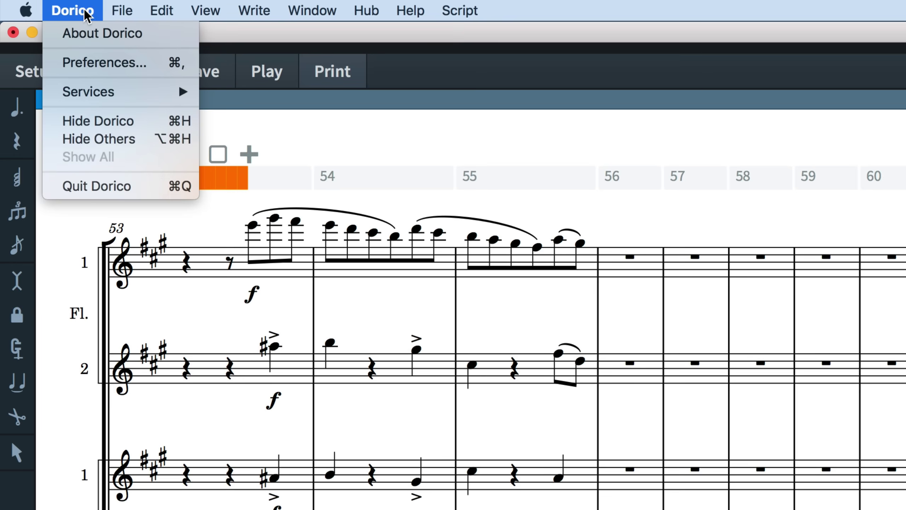
left_click(155, 67)
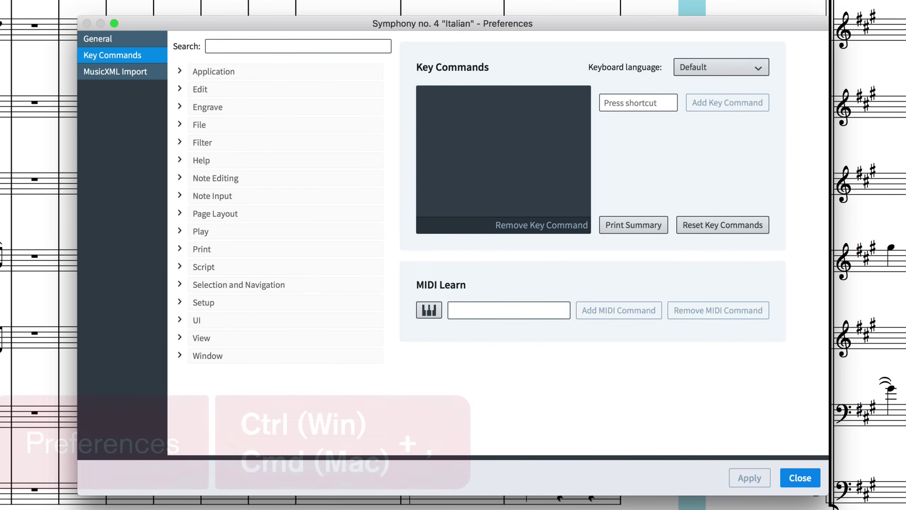
left_click(117, 43)
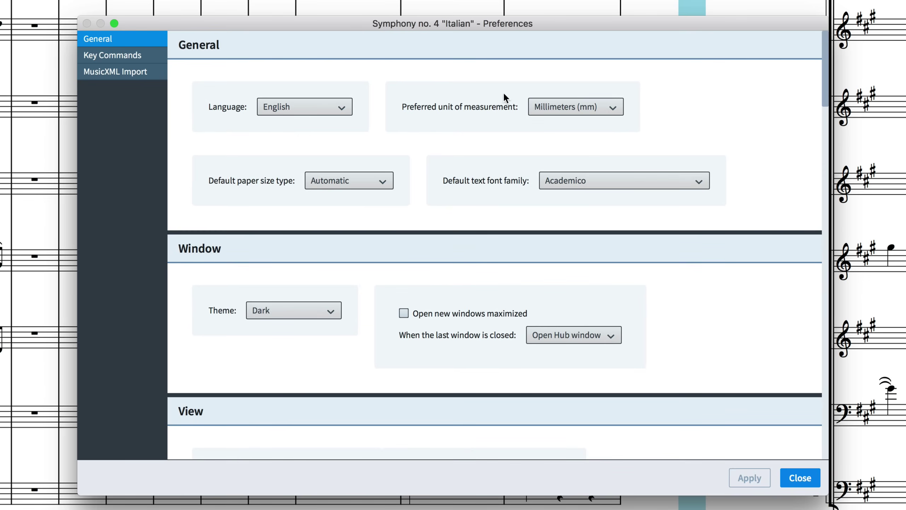
left_click_drag(826, 85, 824, 142)
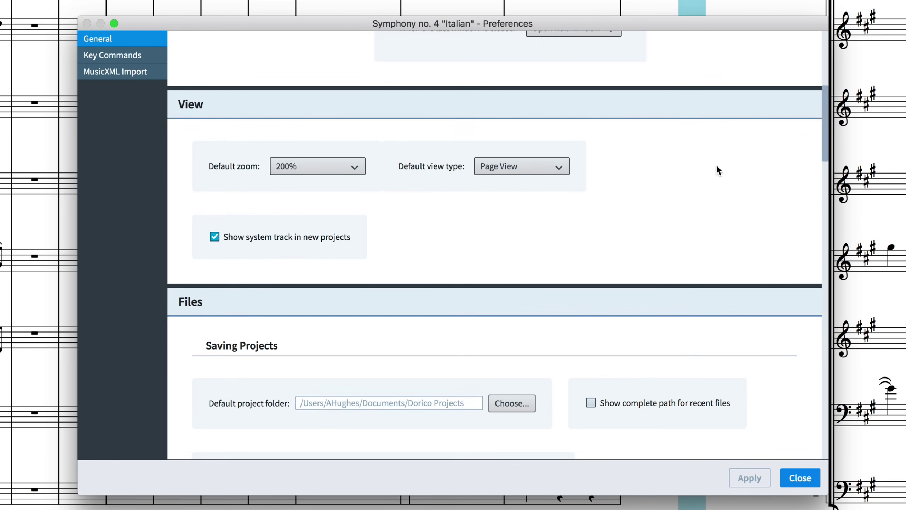
left_click(274, 240)
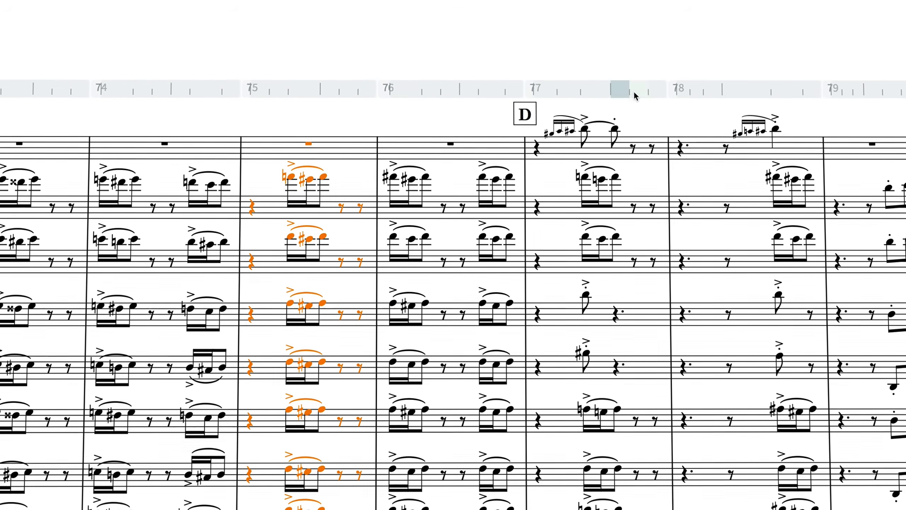
Delete the system-track span from mid-bar 77 into bar 78, then select empty bars 92–94.
left_click_drag(637, 89, 767, 90)
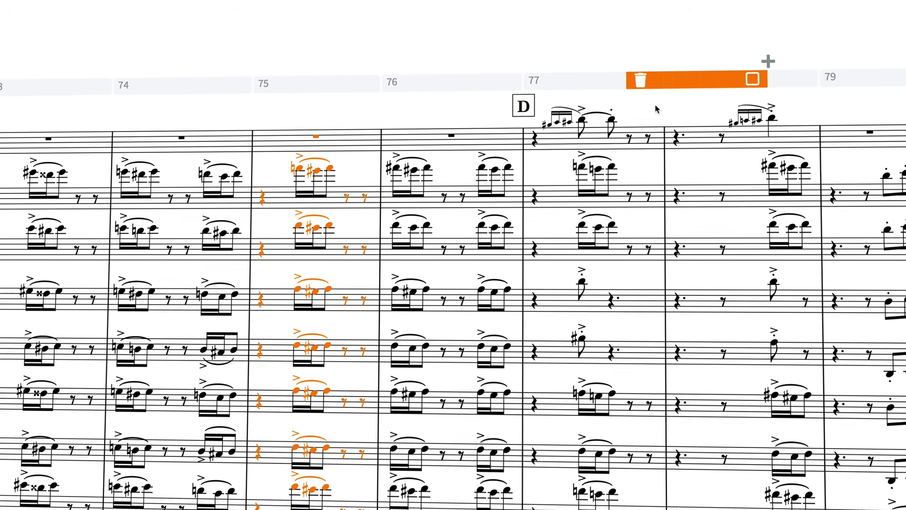
left_click(642, 83)
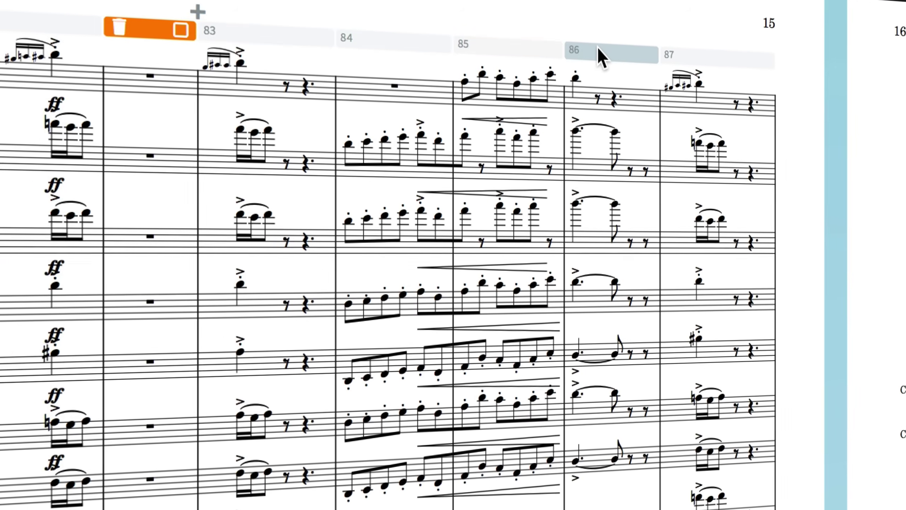
left_click(603, 53, "shift")
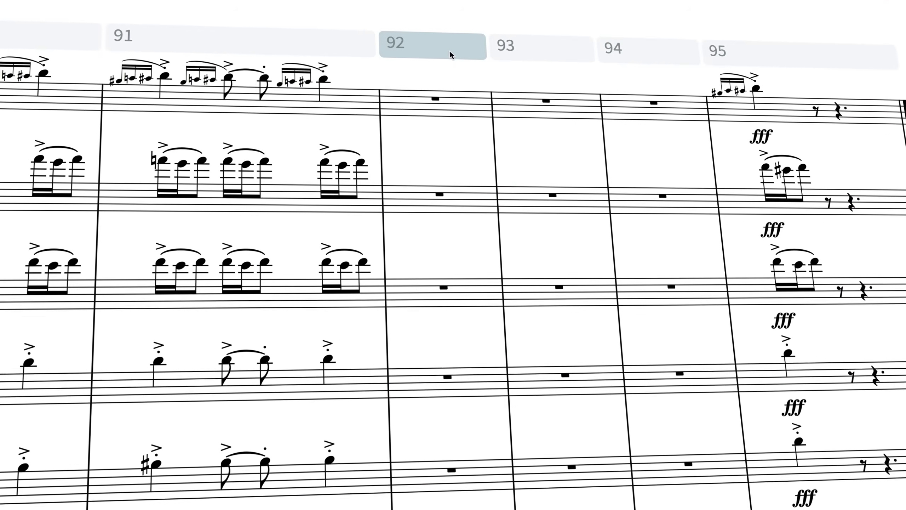
left_click_drag(449, 51, 604, 62)
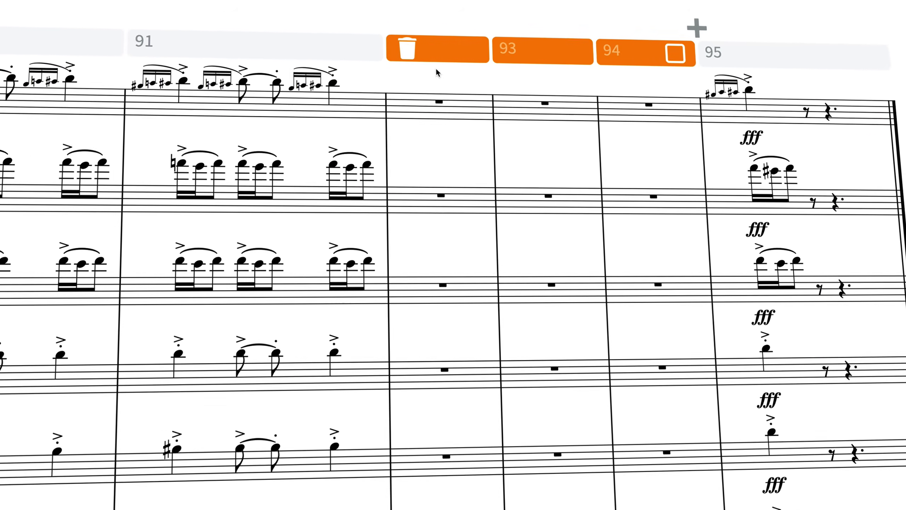